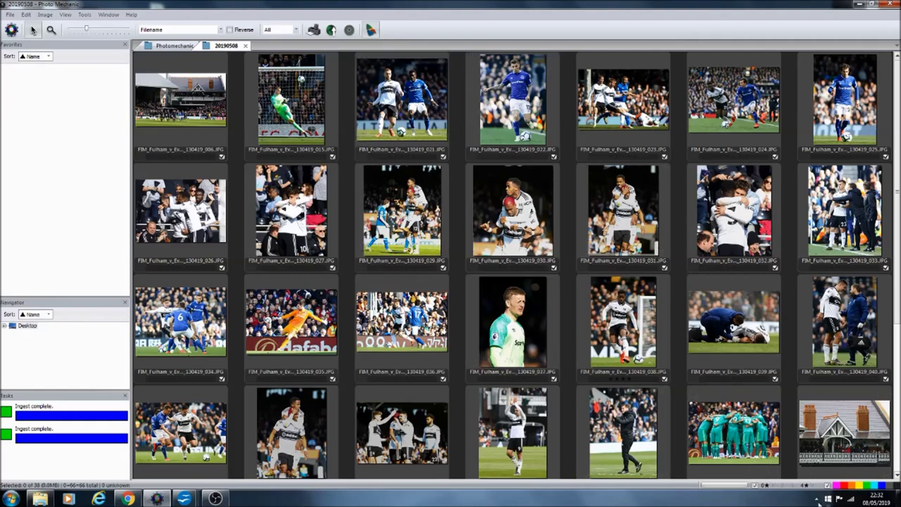
# Step: Hide the unrated photos so only the four-star ones show, and switch to the blank OpenOffice Writer document
pyautogui.click(765, 485)
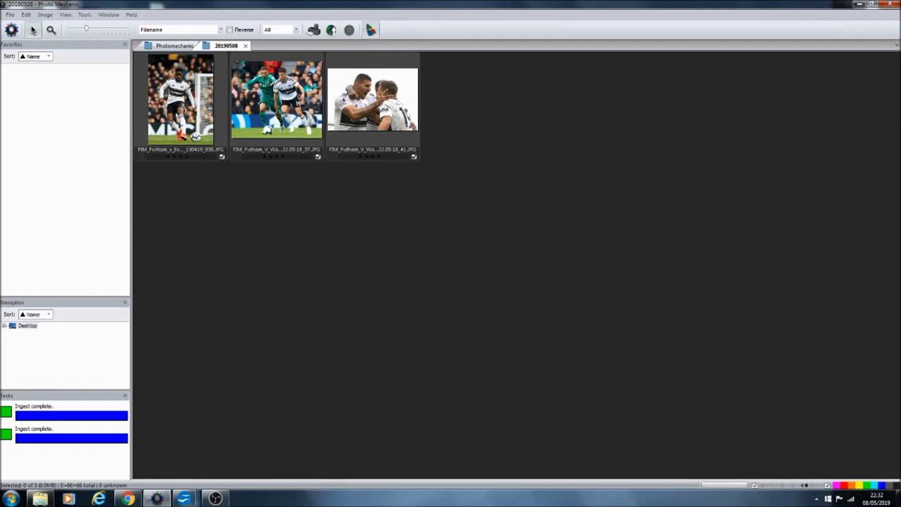
pyautogui.moveTo(184, 498)
pyautogui.click(291, 461)
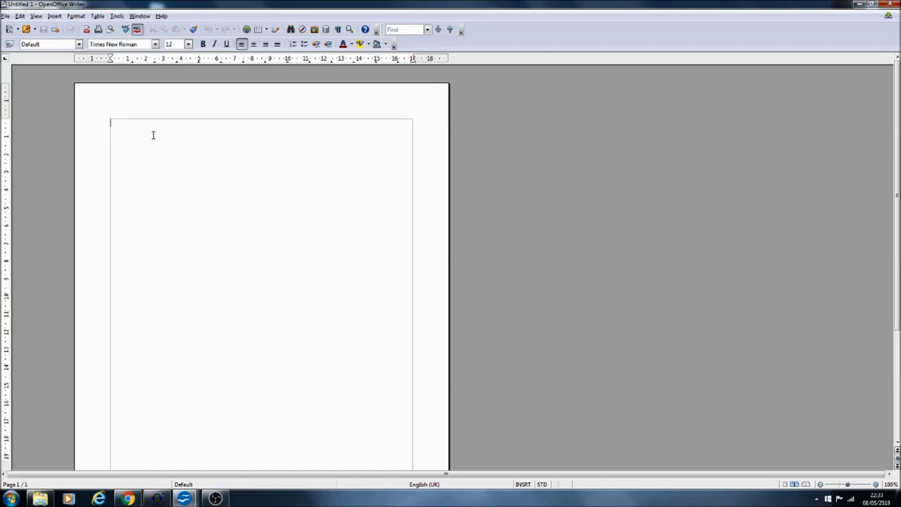
# Step: Write a code line with f3, a tab and "Ryan Sessegnon of Fulham" in the blank document
pyautogui.write('f3')
pyautogui.press('Tab')
pyautogui.hotkey('ctrl', 'z')
pyautogui.hotkey('ctrl', 'y')
pyautogui.write('Ryan Sessegnon of')
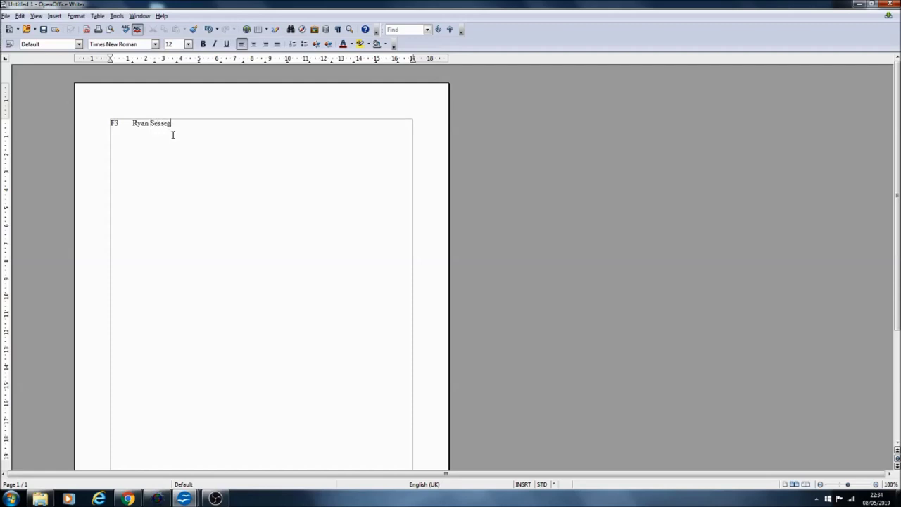
pyautogui.write(' Fulham ')
# Step: Start a second code line with f10, a tab and "Tom Ca"
pyautogui.write('F')
pyautogui.write('10')
pyautogui.press('Tab')
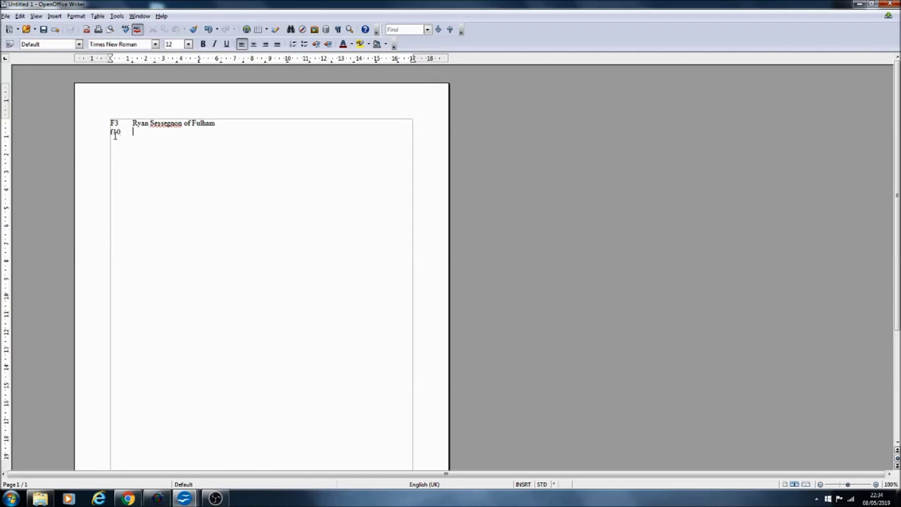
pyautogui.write('Tom Ca')
pyautogui.press('Delete')
pyautogui.press('Tab')
# Step: Switch to Fulham_v_Watford.txt and look through its list of player codes and names
pyautogui.click(184, 498)
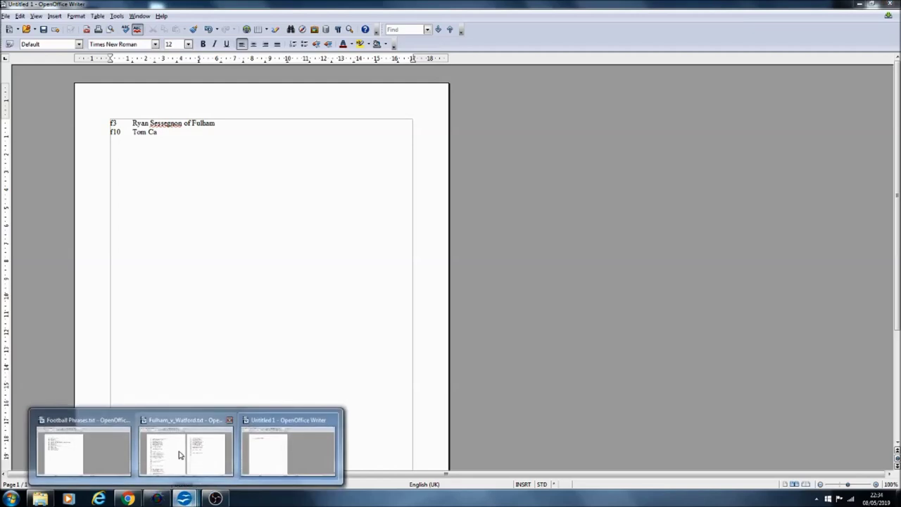
pyautogui.click(179, 455)
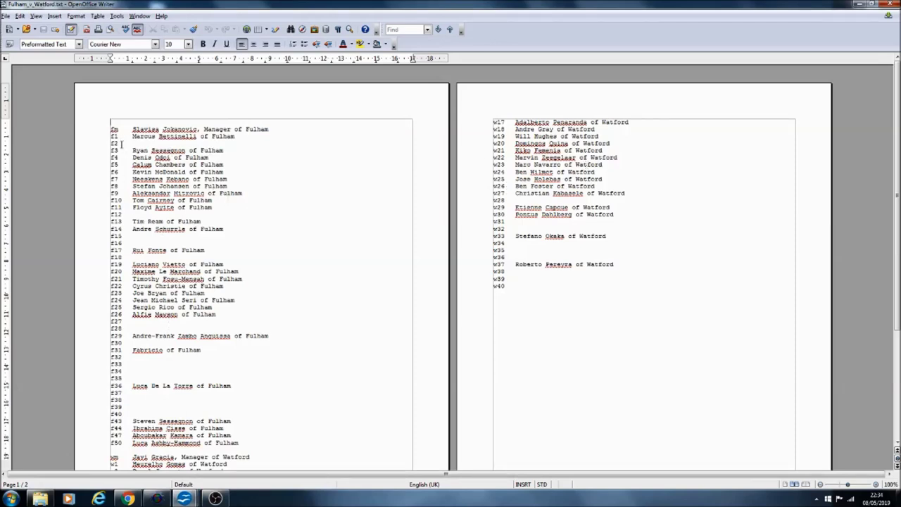
pyautogui.scroll(-5, 128, 208)
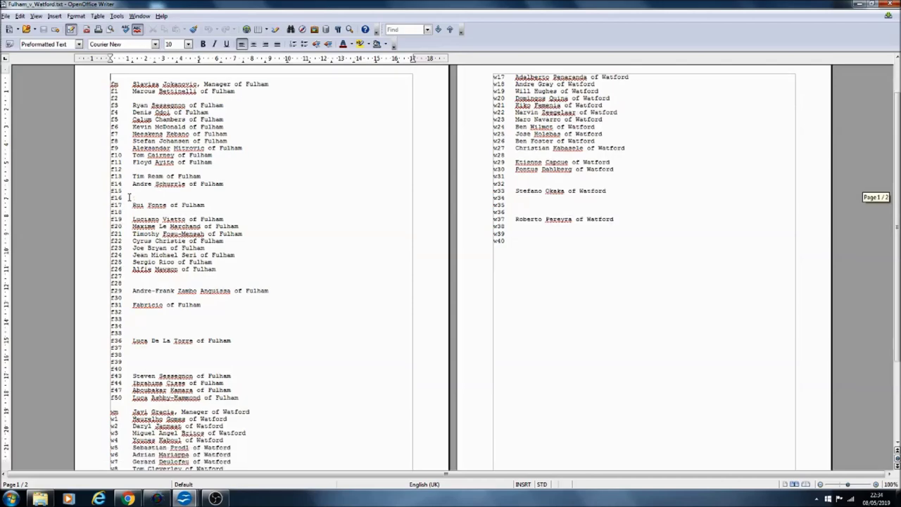
pyautogui.scroll(5, 236, 331)
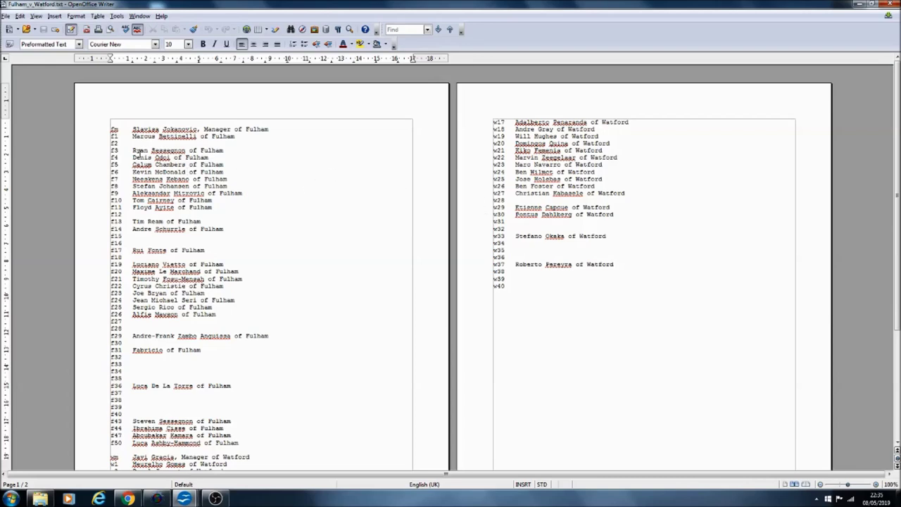
# Step: Save the player list as Fulham_v_Watford in Text (.txt) format in the XMP folder, replacing the existing file and keeping the current format
pyautogui.click(5, 16)
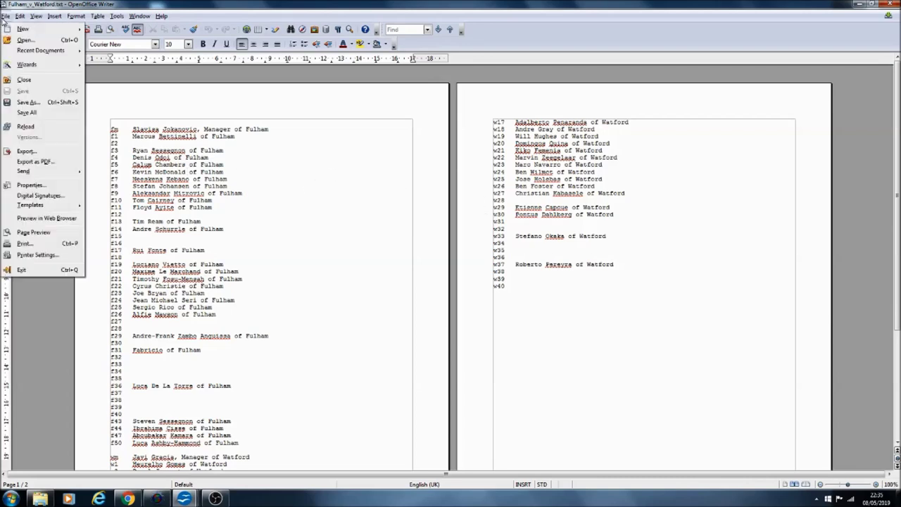
pyautogui.click(28, 103)
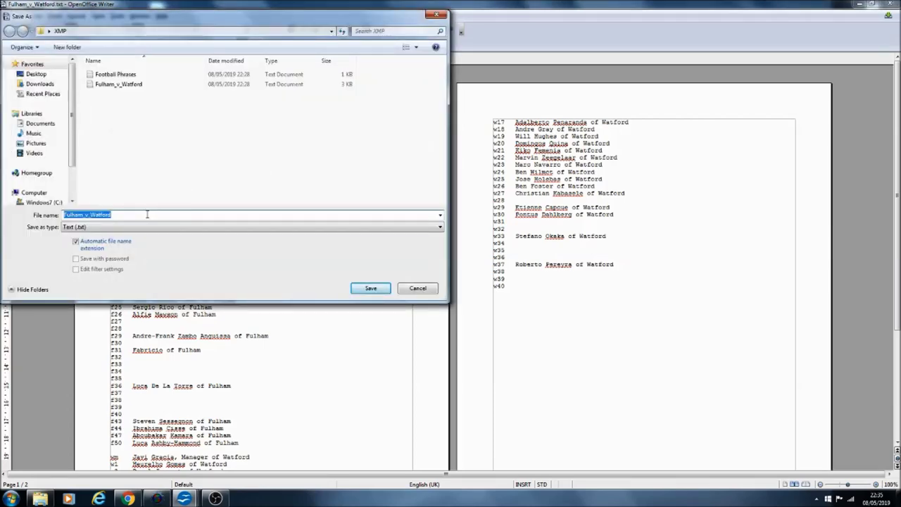
pyautogui.click(147, 214)
pyautogui.click(102, 227)
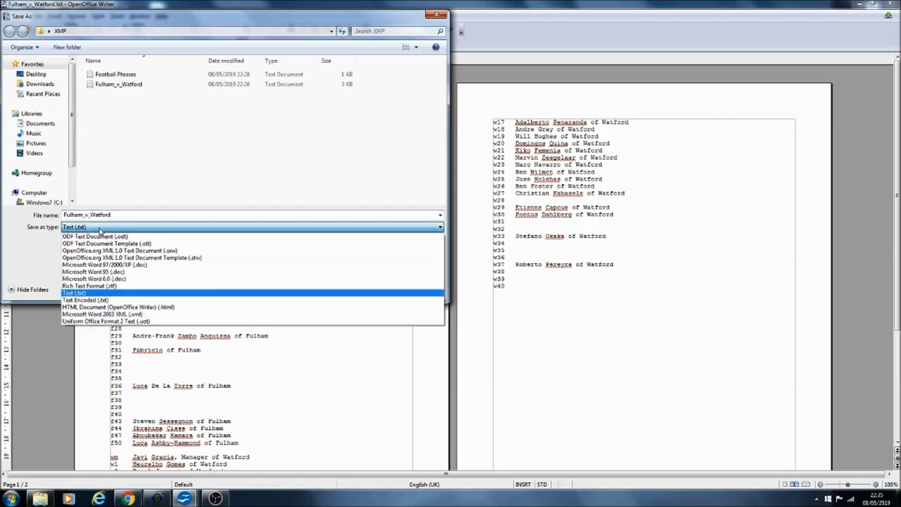
pyautogui.click(102, 293)
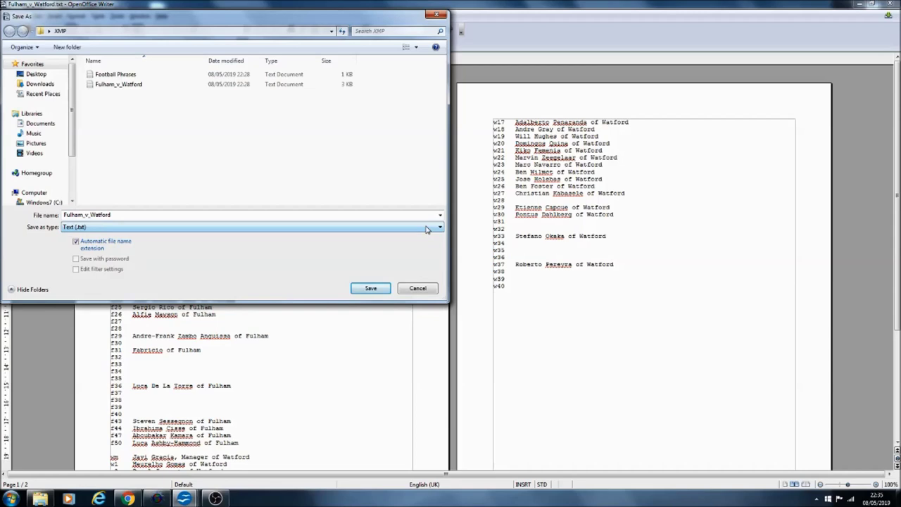
pyautogui.click(426, 229)
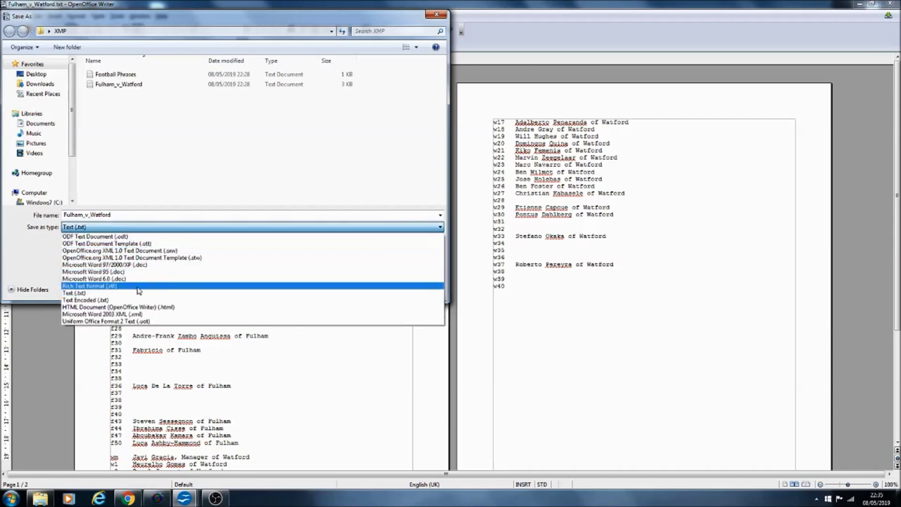
pyautogui.click(104, 292)
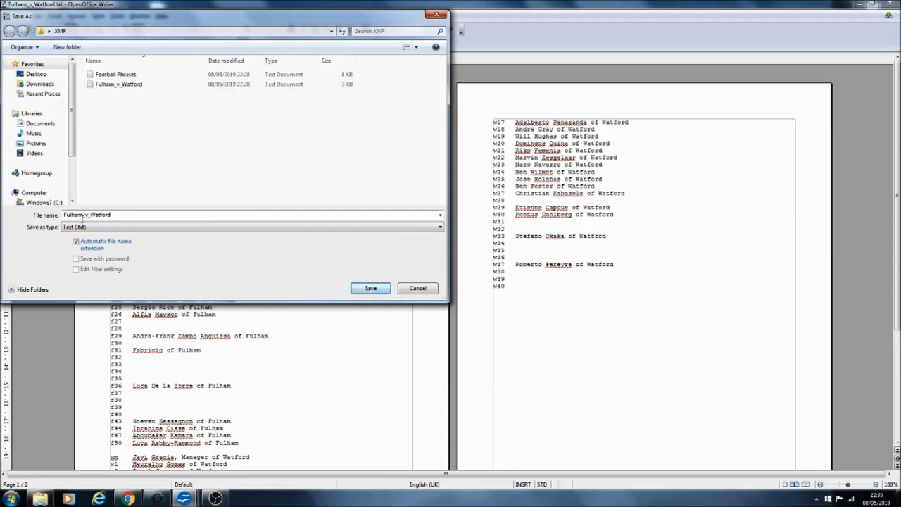
pyautogui.click(368, 288)
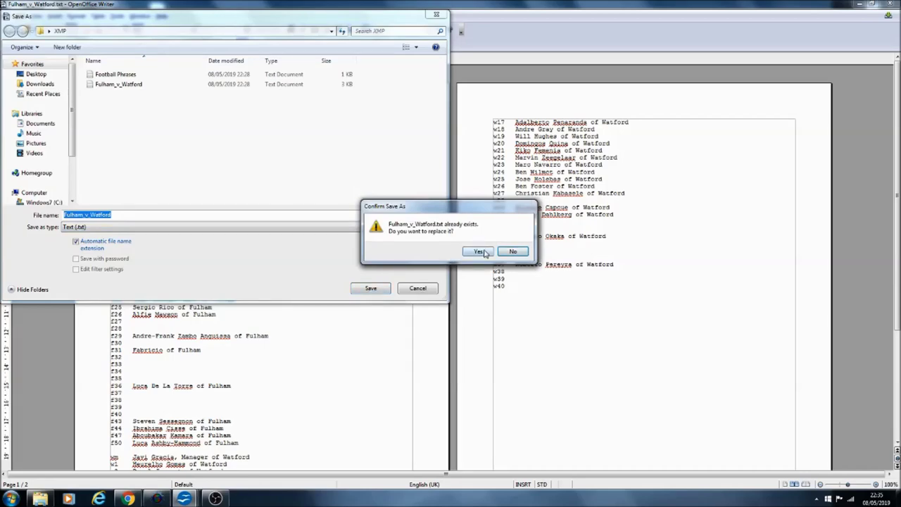
pyautogui.click(481, 251)
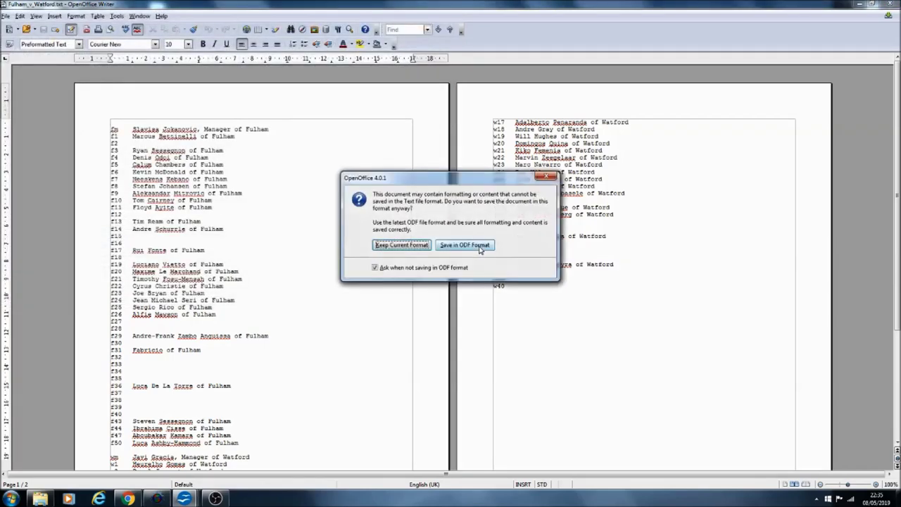
pyautogui.click(405, 248)
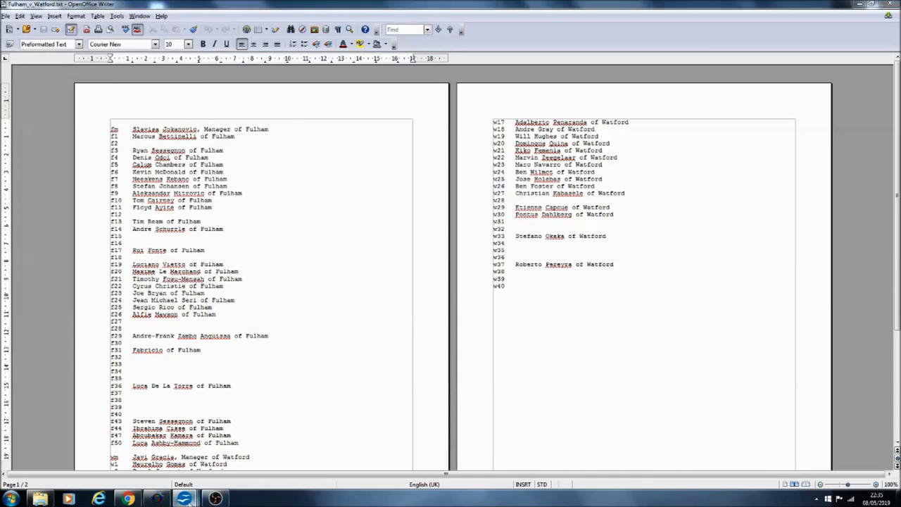
# Step: Switch to Football Phrases.txt and read its list of phrase codes
pyautogui.moveTo(187, 498)
pyautogui.click(99, 450)
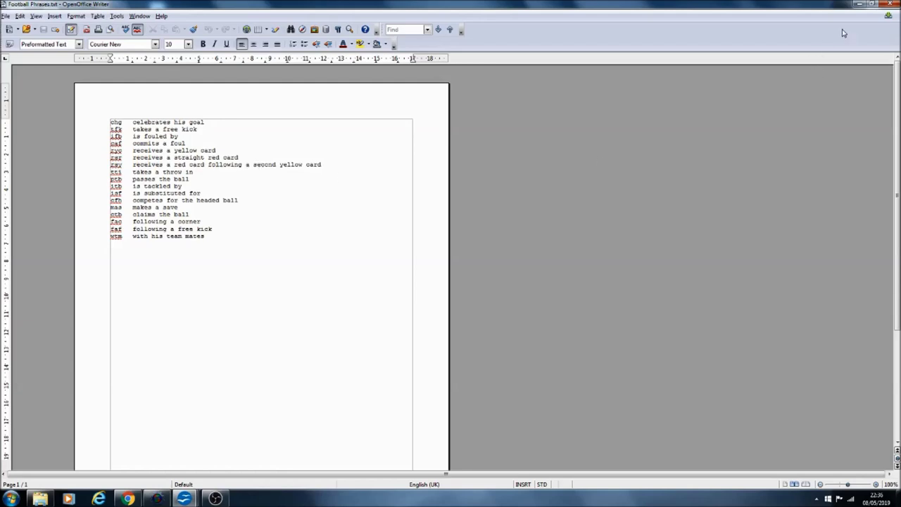
# Step: Switch to Photo Mechanic and add Football Phrases and Fulham_v_Watford from the XMP folder as code replacement files
pyautogui.hotkey('alt', 'Tab')
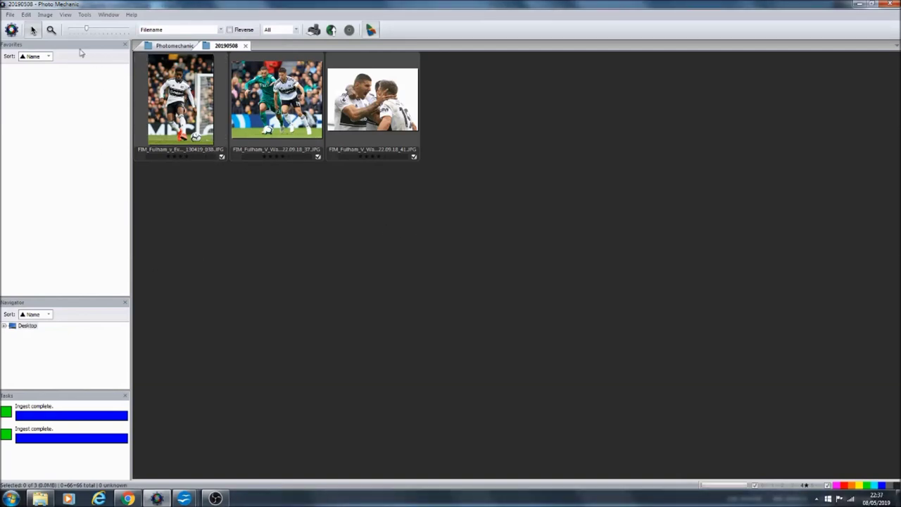
pyautogui.click(11, 15)
pyautogui.moveTo(25, 14)
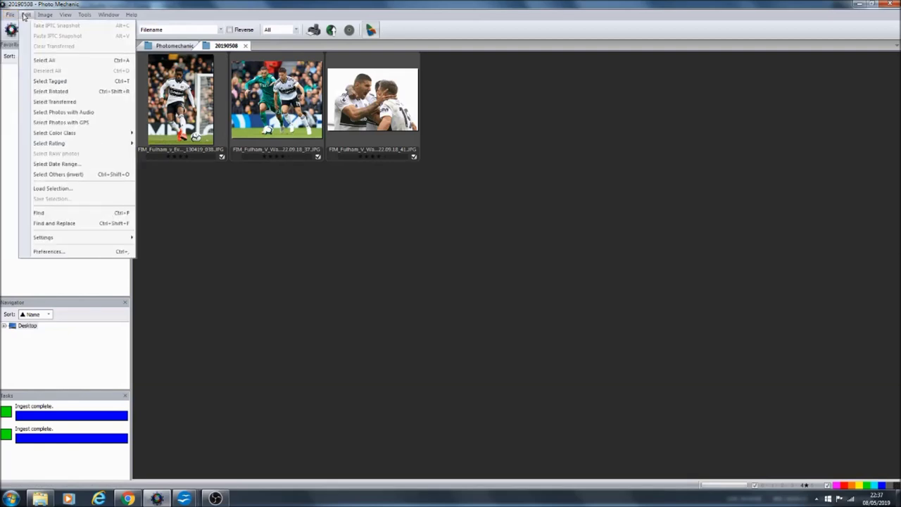
pyautogui.moveTo(64, 239)
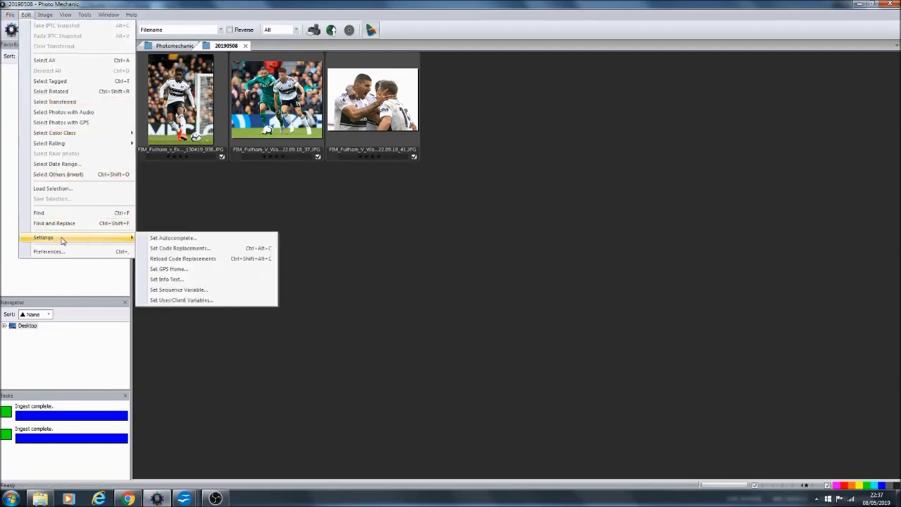
pyautogui.click(181, 250)
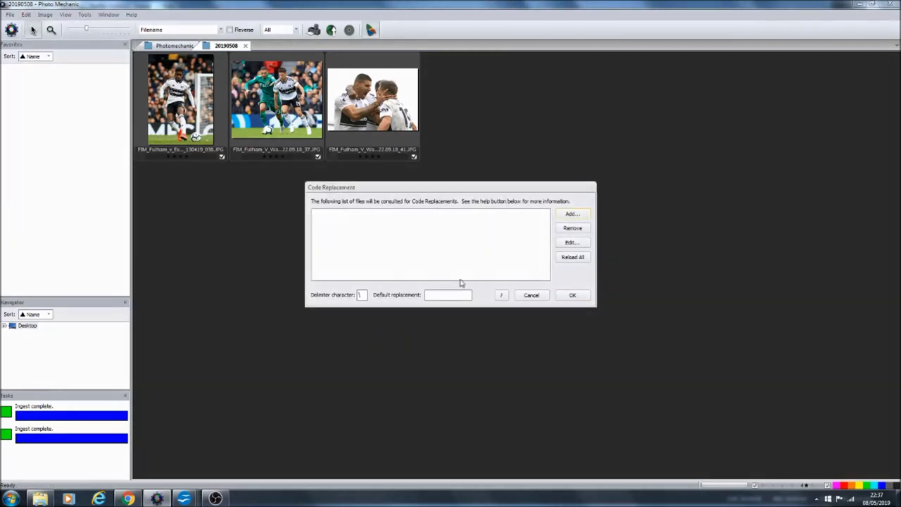
pyautogui.click(573, 214)
pyautogui.moveTo(397, 210); pyautogui.dragTo(425, 190)
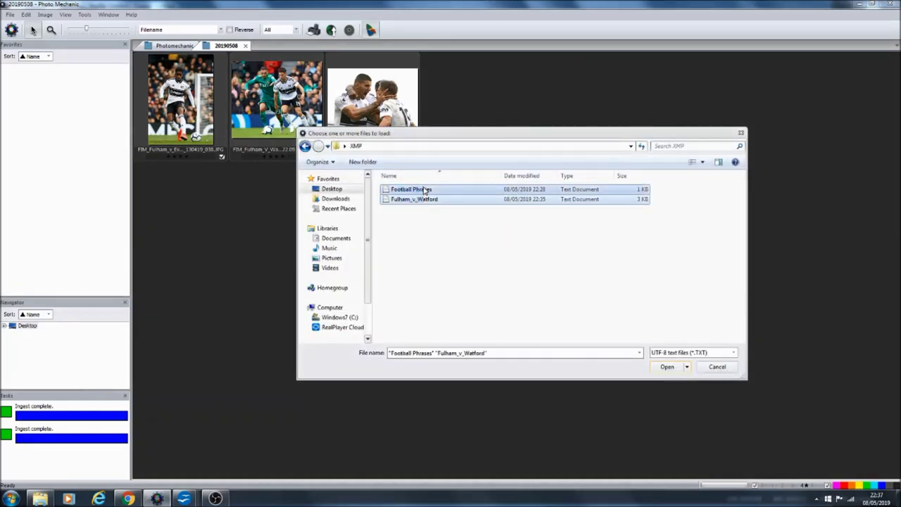
pyautogui.click(667, 367)
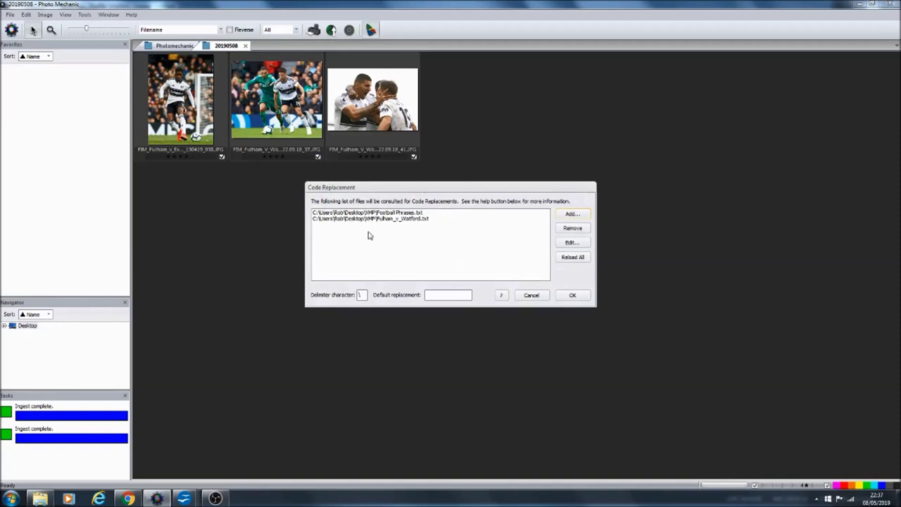
pyautogui.click(570, 296)
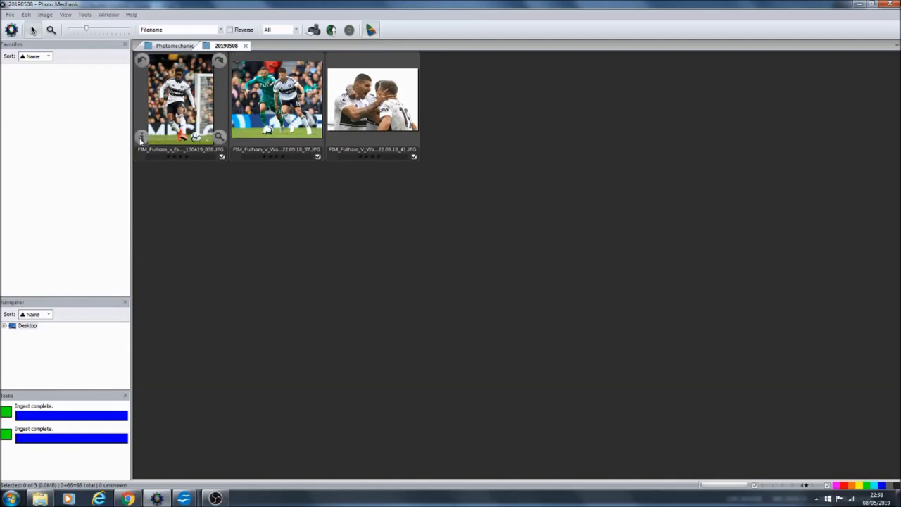
# Step: View the IPTC info of the first photo and close it without saving
pyautogui.click(141, 137)
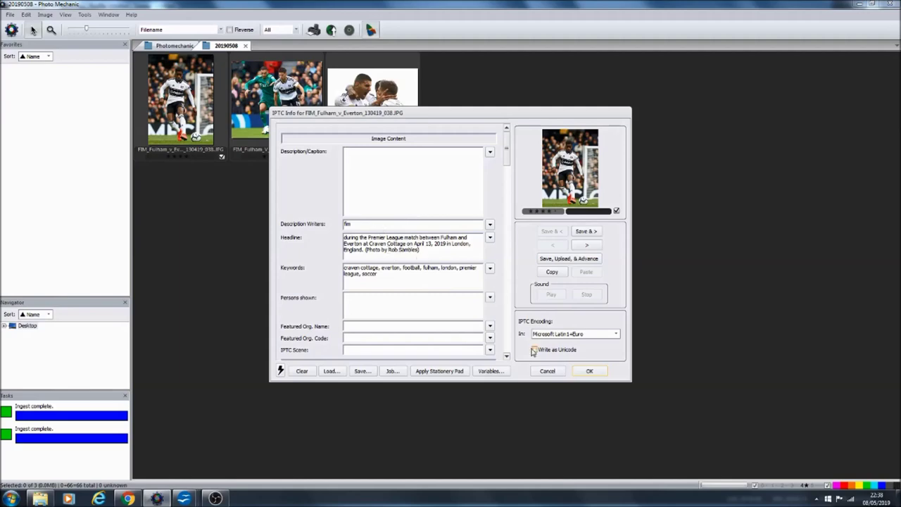
pyautogui.click(547, 370)
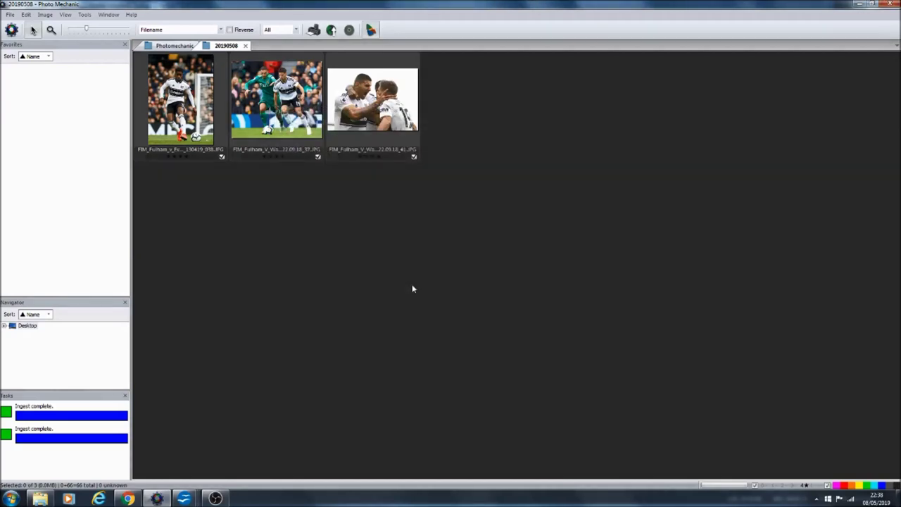
# Step: Look through the IPTC Stationery Pad fields from the Ingest settings, and close both dialogs
pyautogui.hotkey('ctrl', 'g')
pyautogui.click(413, 364)
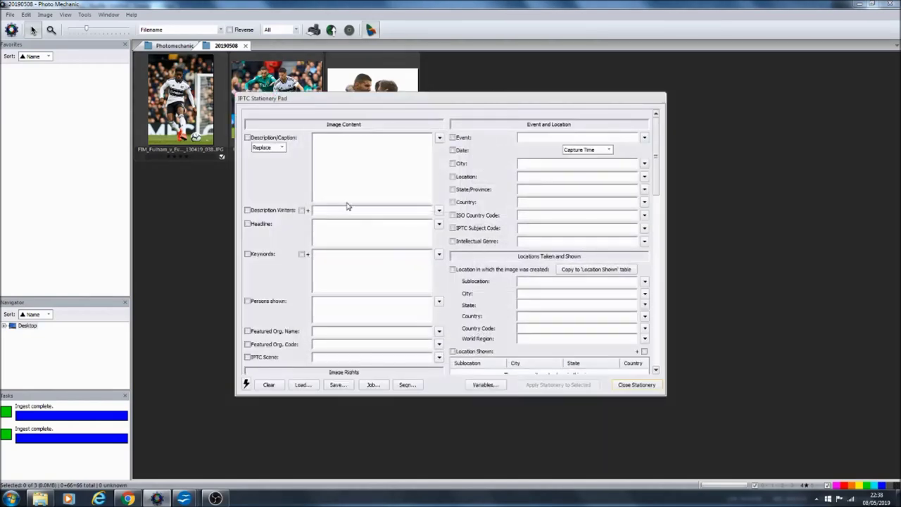
pyautogui.scroll(-1, 440, 205)
pyautogui.scroll(1, 439, 211)
pyautogui.scroll(-5, 503, 195)
pyautogui.scroll(5, 508, 209)
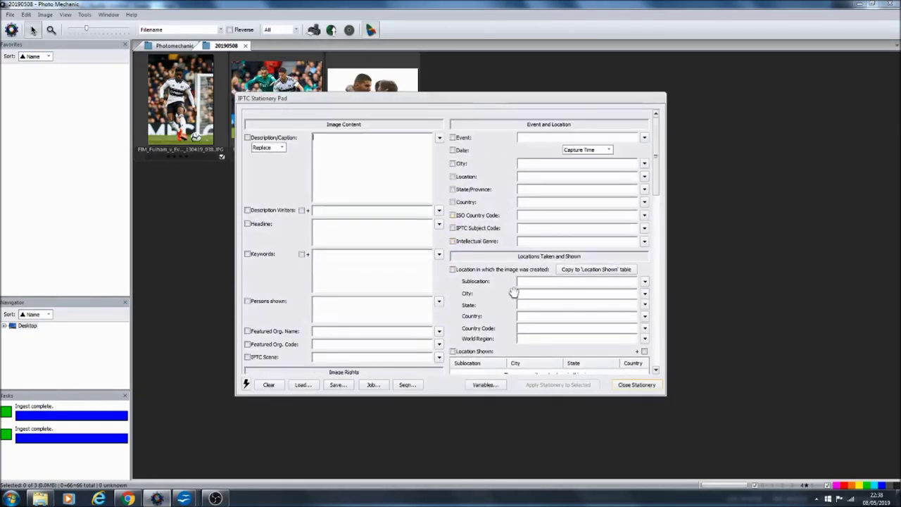
pyautogui.click(635, 385)
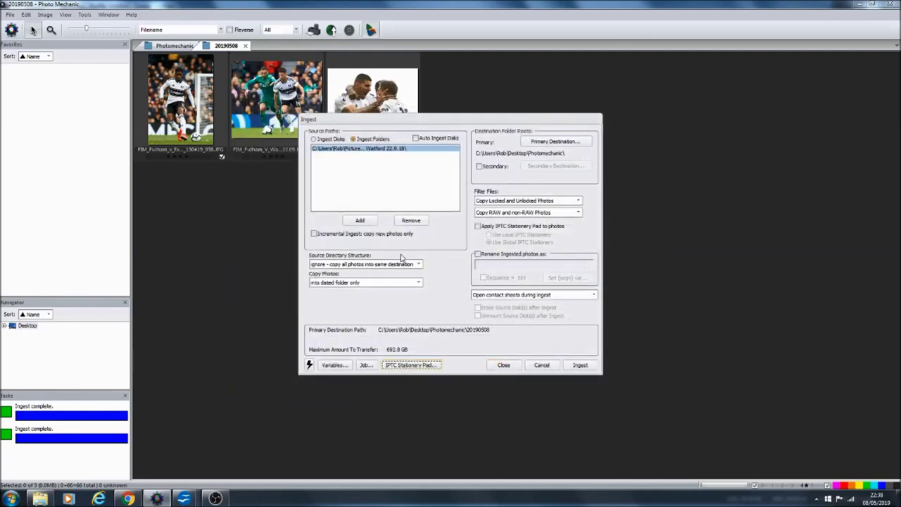
pyautogui.click(503, 364)
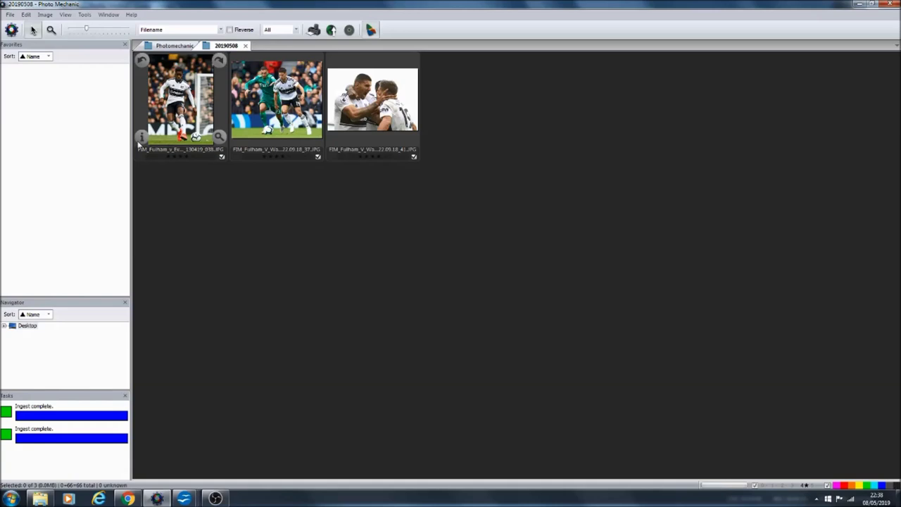
# Step: Open the IPTC info for FIM_Fulham_v_Everton_130419_038.JPG and enlarge its preview to inspect the player
pyautogui.click(141, 147)
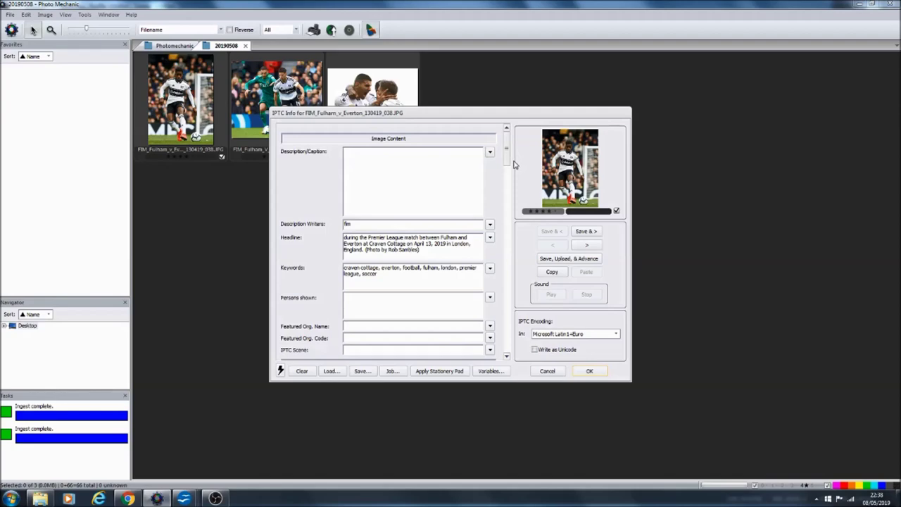
pyautogui.click(547, 372)
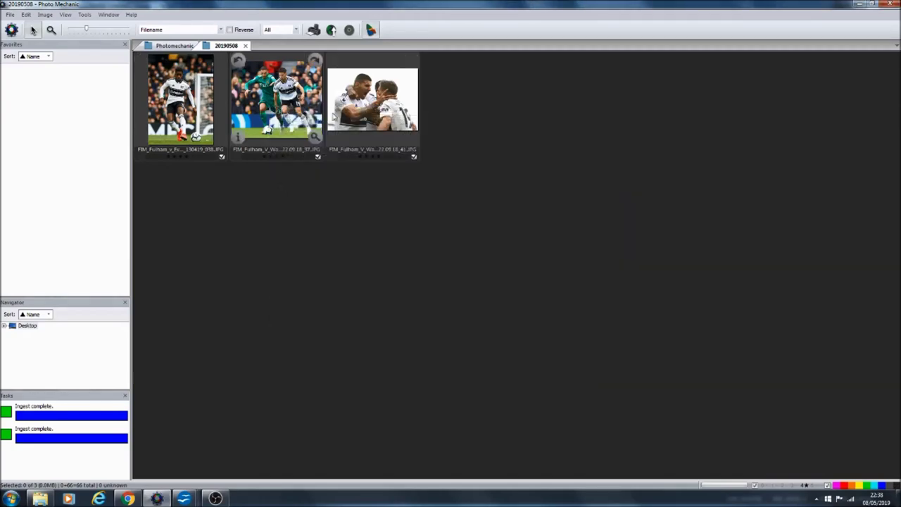
pyautogui.hotkey('ctrl', 'i')
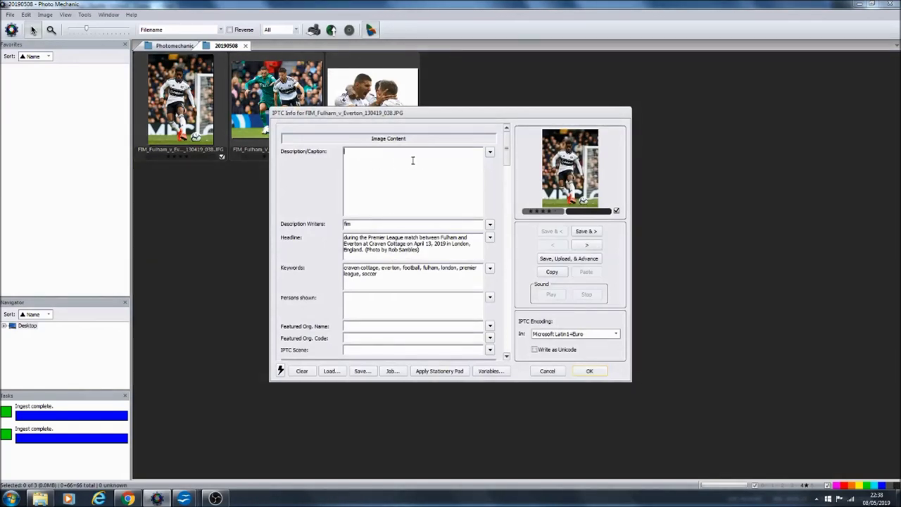
pyautogui.click(582, 183)
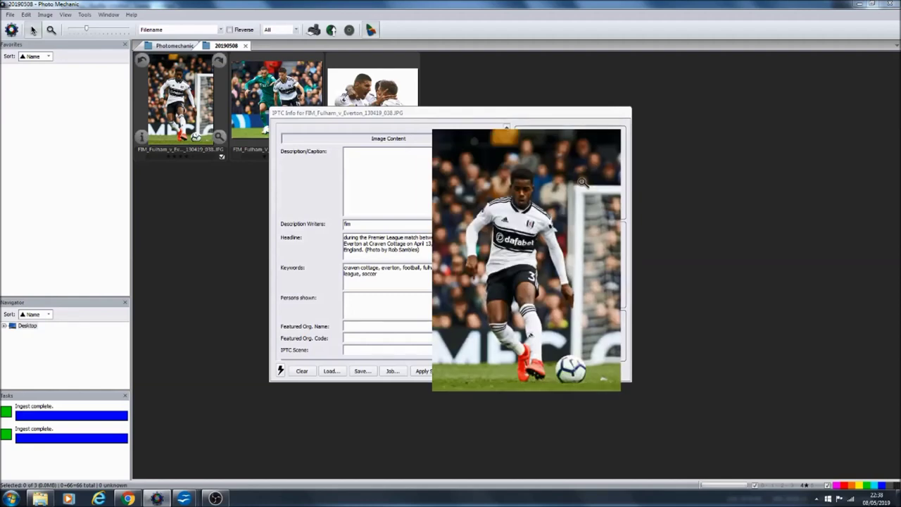
# Step: Caption the first photo with the code for Fulham's number 3 and "passes the ball", save it, and recheck the saved caption
pyautogui.click(582, 182)
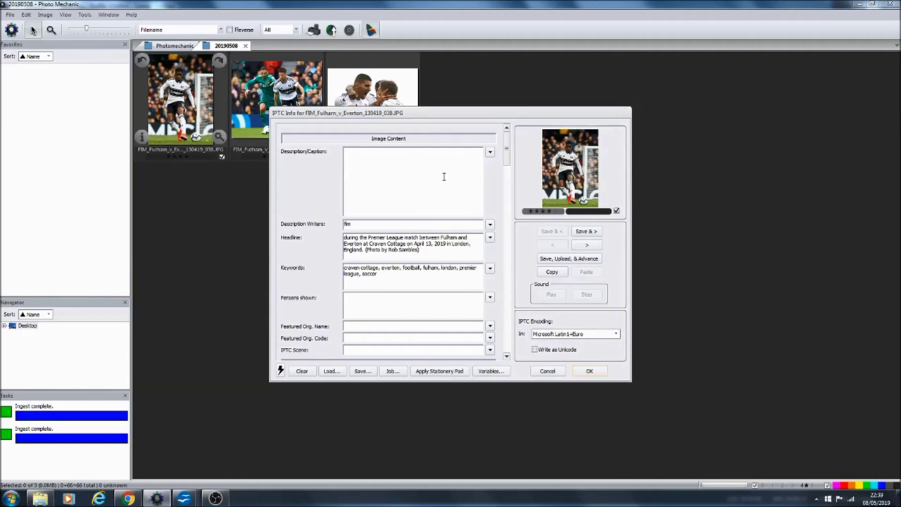
pyautogui.click(444, 176)
pyautogui.write('\\fl3\\')
pyautogui.write('passes')
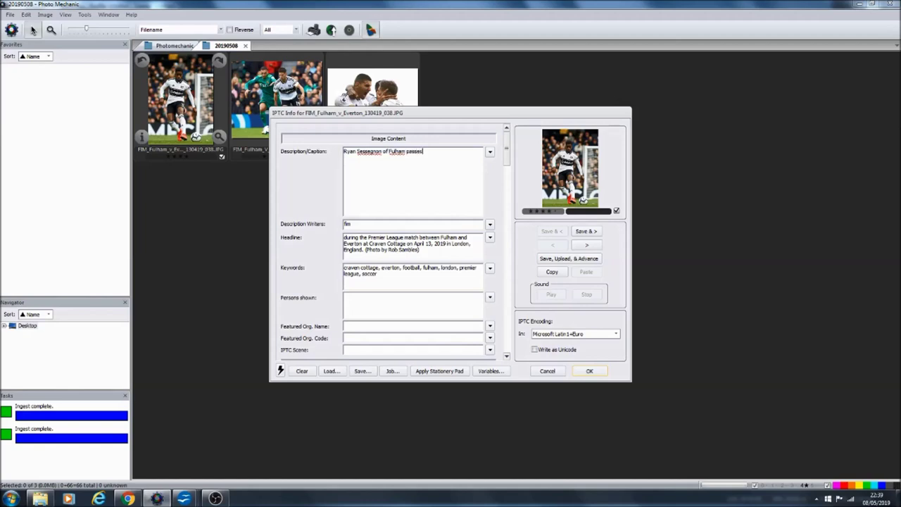
pyautogui.write(' the ball')
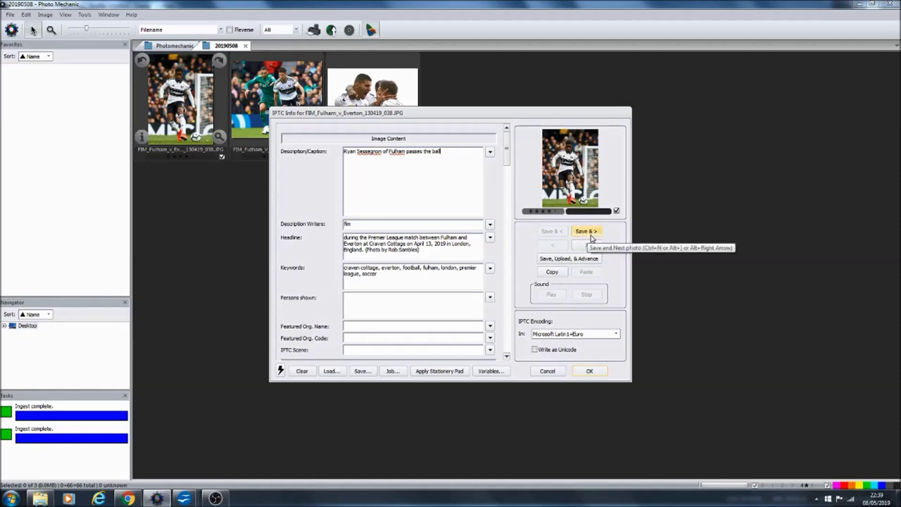
pyautogui.click(591, 236)
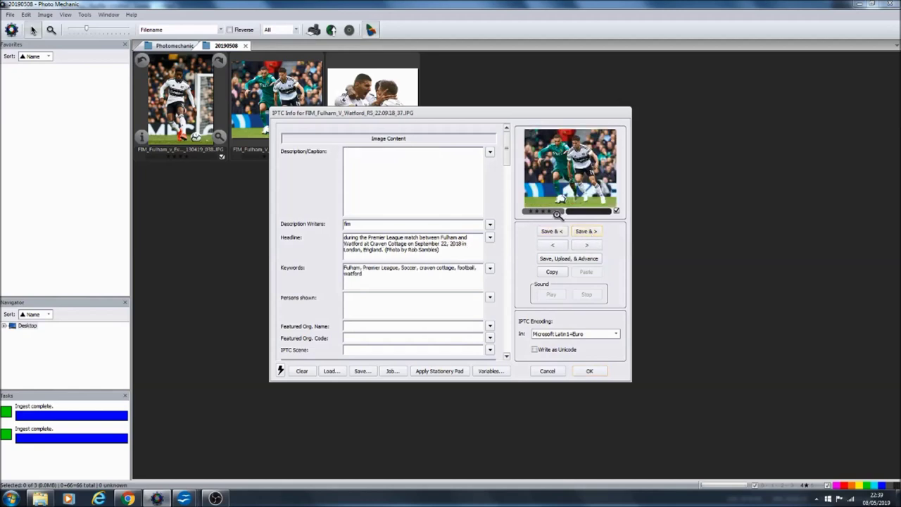
pyautogui.click(552, 233)
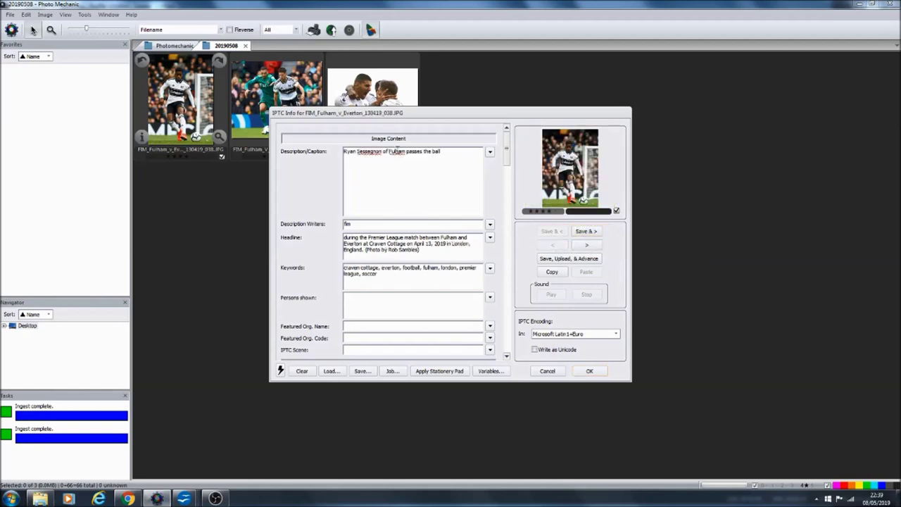
pyautogui.click(586, 232)
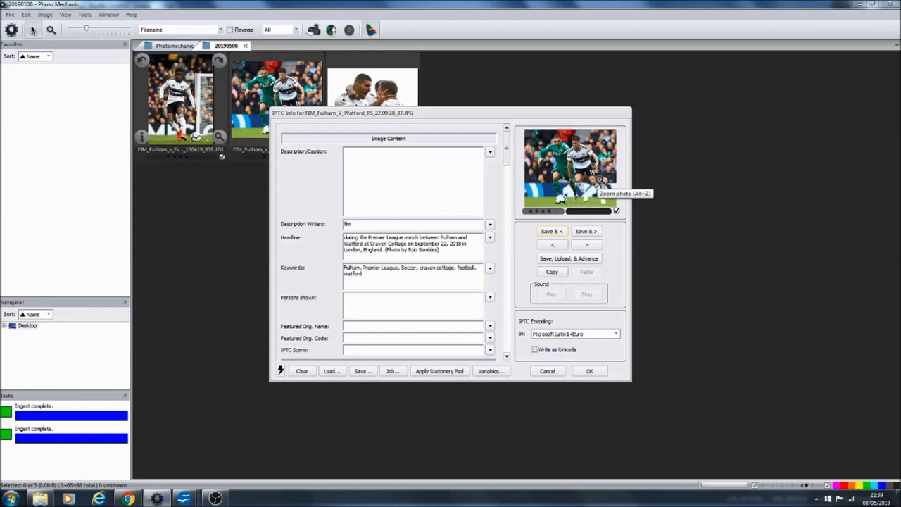
# Step: Identify both players in FIM_Fulham_V_Watford_RS_22.09.18_37.JPG and begin its caption with code f19, "moves forwards with", and code w25
pyautogui.click(599, 181)
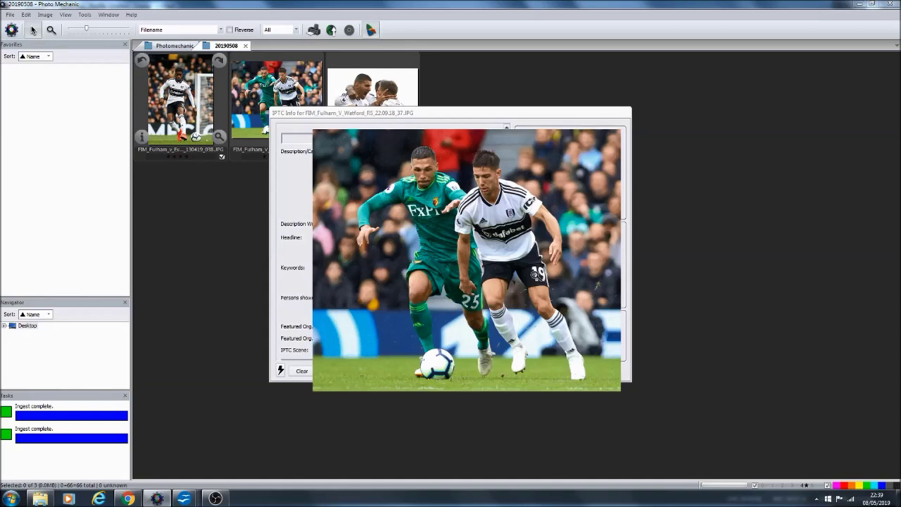
pyautogui.click(396, 201)
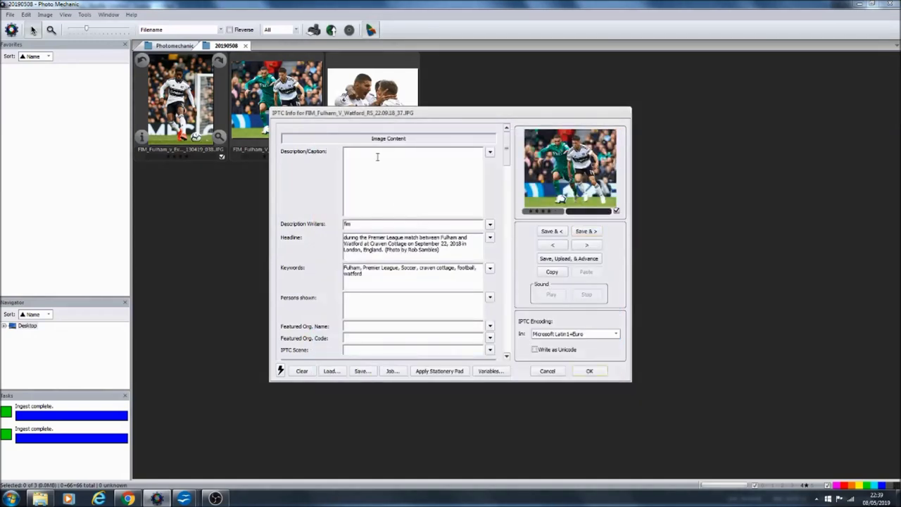
pyautogui.write('L')
pyautogui.write('f')
pyautogui.write('19\\')
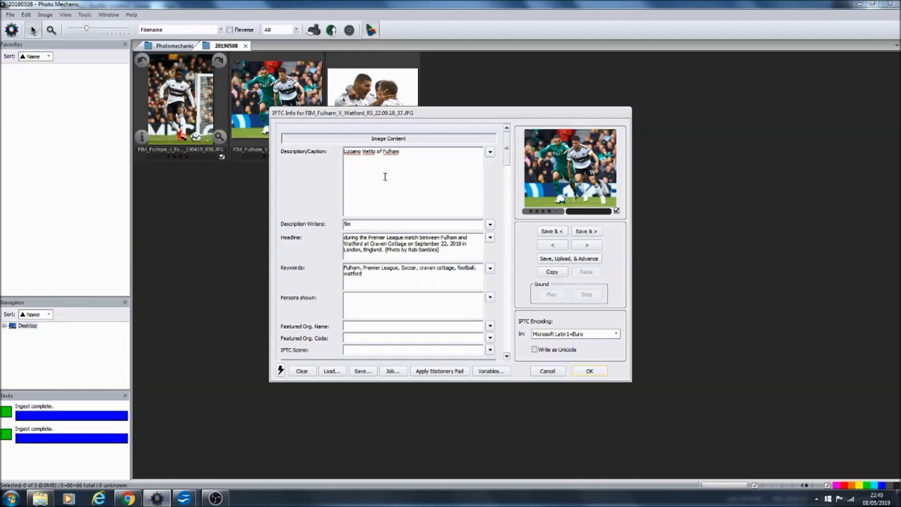
pyautogui.write('moves')
pyautogui.write(' forwards with')
pyautogui.write(' W')
pyautogui.write('w25\\')
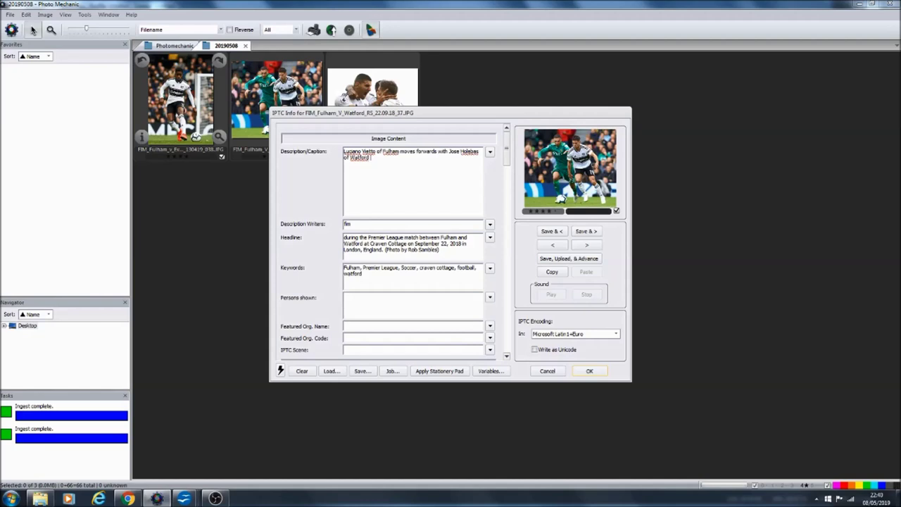
# Step: Complete the second photo's caption with "applying pressure" and save it, advancing to the next photo
pyautogui.write('duri')
pyautogui.press('BackSpace')
pyautogui.press('BackSpace')
pyautogui.press('BackSpace')
pyautogui.press('BackSpace')
pyautogui.write('c')
pyautogui.press('BackSpace')
pyautogui.write('applying pressure')
pyautogui.click(583, 233)
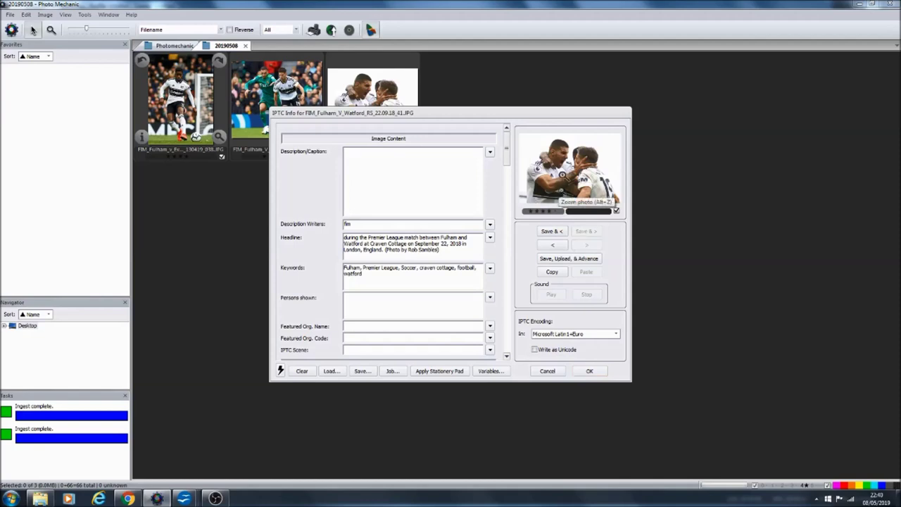
# Step: Inspect the enlarged preview of FIM_Fulham_V_Watford_RS_22.09.18_41.JPG to identify the celebrating players
pyautogui.click(563, 176)
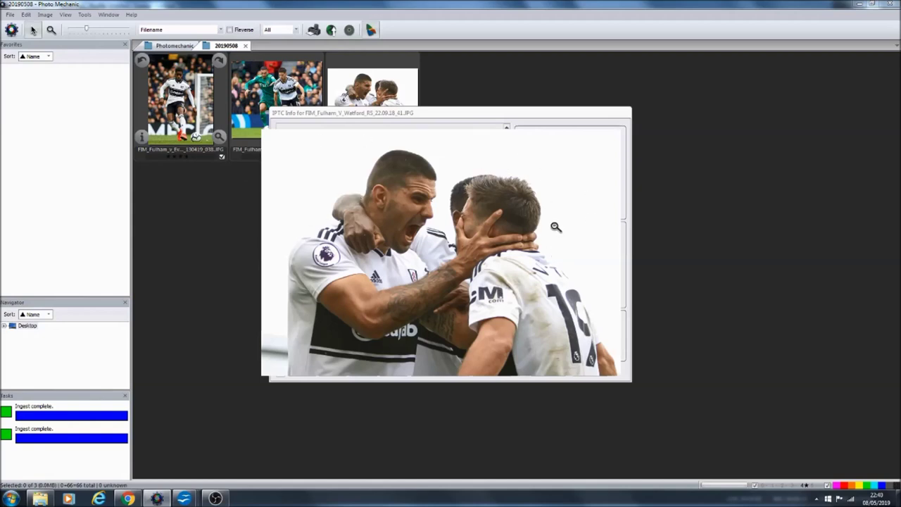
pyautogui.click(451, 202)
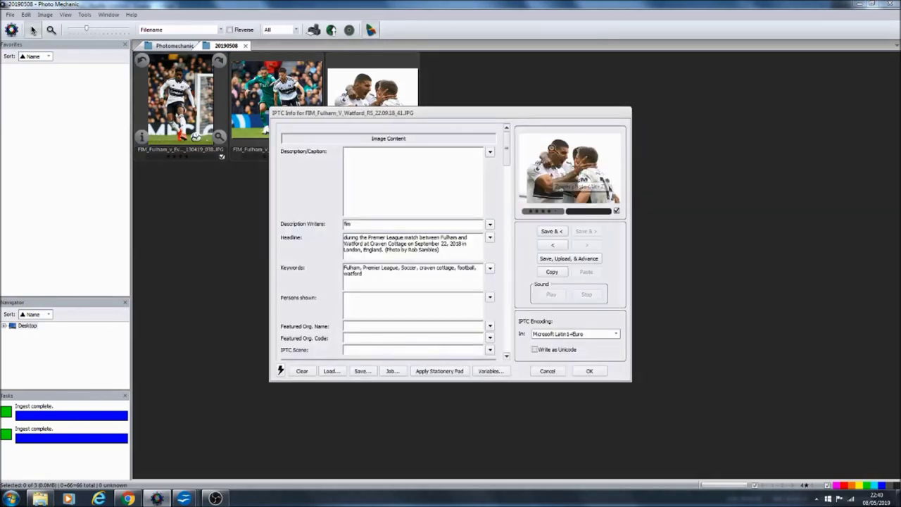
pyautogui.click(583, 170)
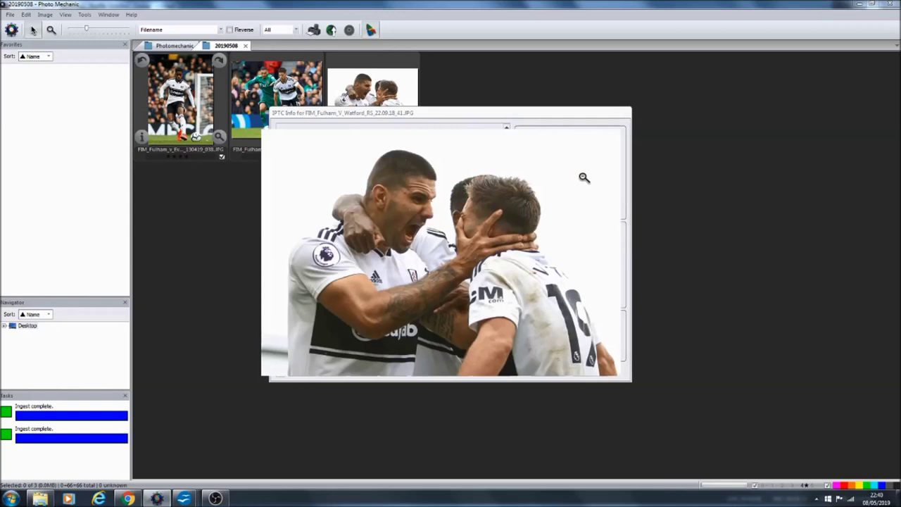
pyautogui.click(584, 178)
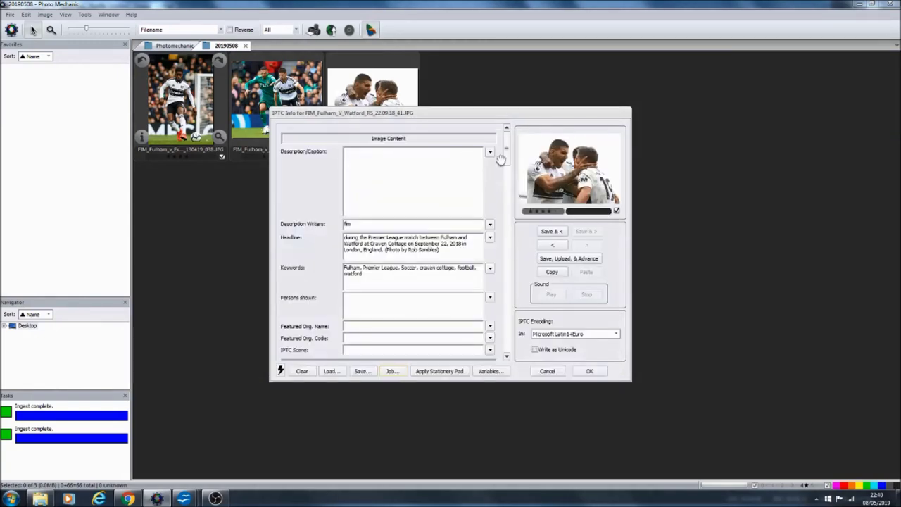
pyautogui.click(563, 155)
pyautogui.click(563, 155)
pyautogui.write('\\c')
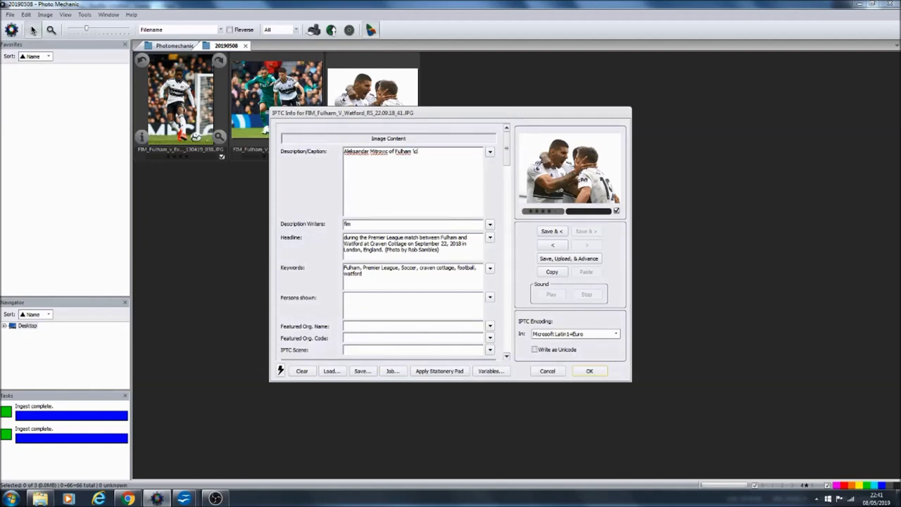
pyautogui.write('\\chg\\')
pyautogui.press('BackSpace')
pyautogui.press('BackSpace')
pyautogui.press('BackSpace')
pyautogui.press('BackSpace')
pyautogui.press('BackSpace')
pyautogui.press('BackSpace')
pyautogui.press('BackSpace')
pyautogui.press('BackSpace')
pyautogui.press('BackSpace')
pyautogui.press('BackSpace')
pyautogui.press('BackSpace')
pyautogui.press('BackSpace')
pyautogui.press('BackSpace')
pyautogui.press('BackSpace')
pyautogui.press('BackSpace')
pyautogui.press('BackSpace')
pyautogui.press('BackSpace')
pyautogui.press('BackSpace')
pyautogui.press('BackSpace')
pyautogui.press('BackSpace')
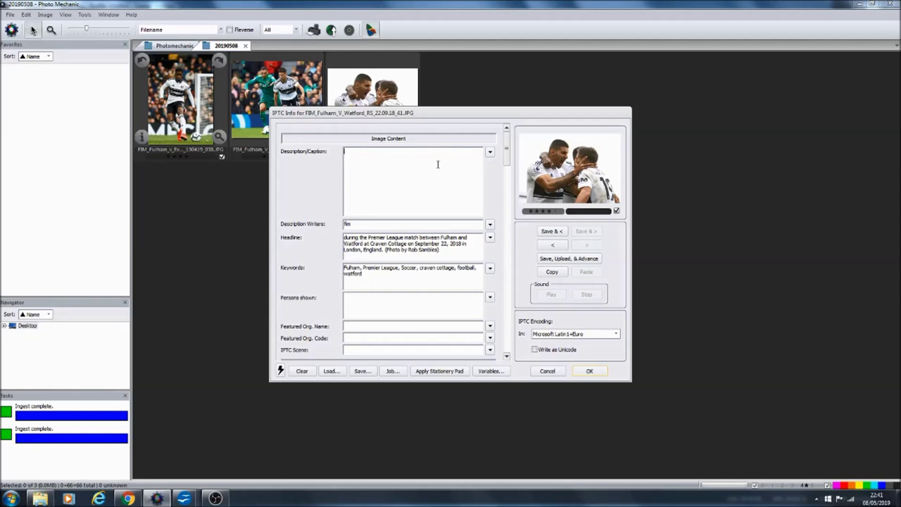
pyautogui.write('\\f9\\\\chg\\')
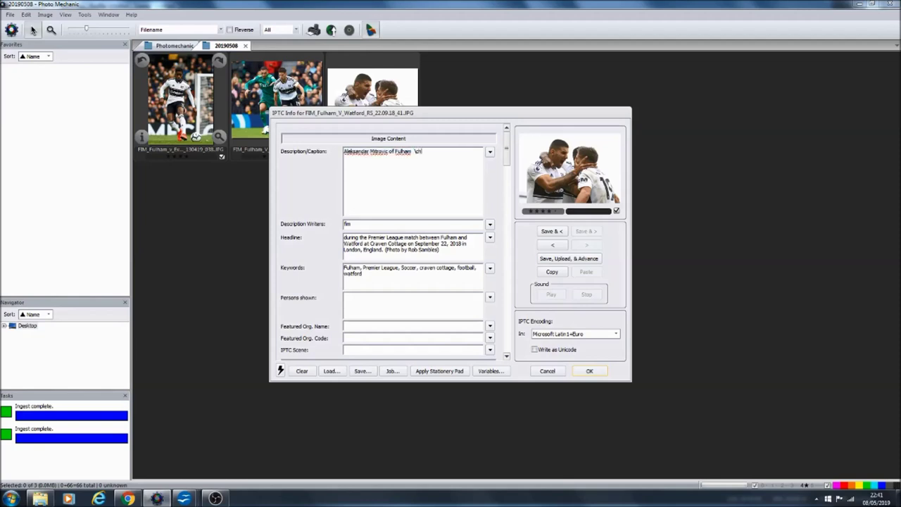
pyautogui.moveTo(459, 151); pyautogui.dragTo(350, 155)
pyautogui.press('BackSpace')
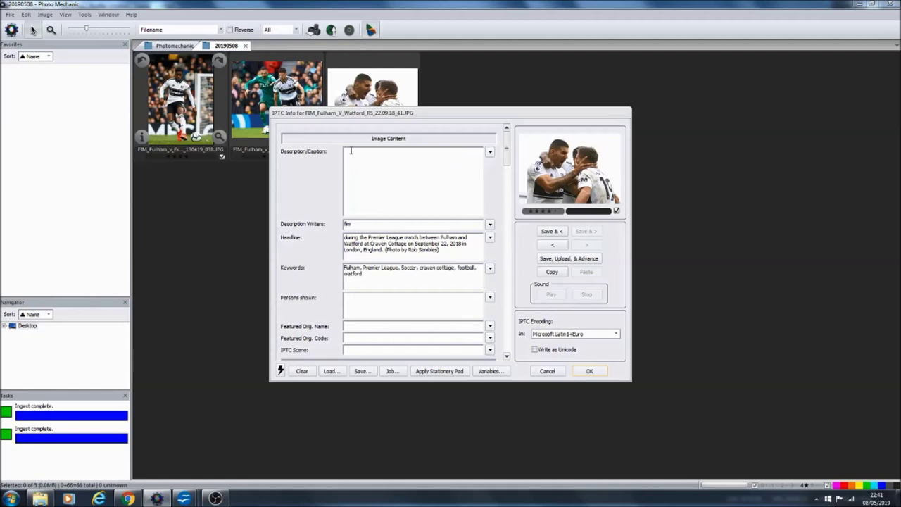
# Step: Caption the third photo using the code for Fulham's number 9 and the phrase "celebrates his goal", and save the IPTC info
pyautogui.write('Aleksandar Mitrovic of Fulham ')
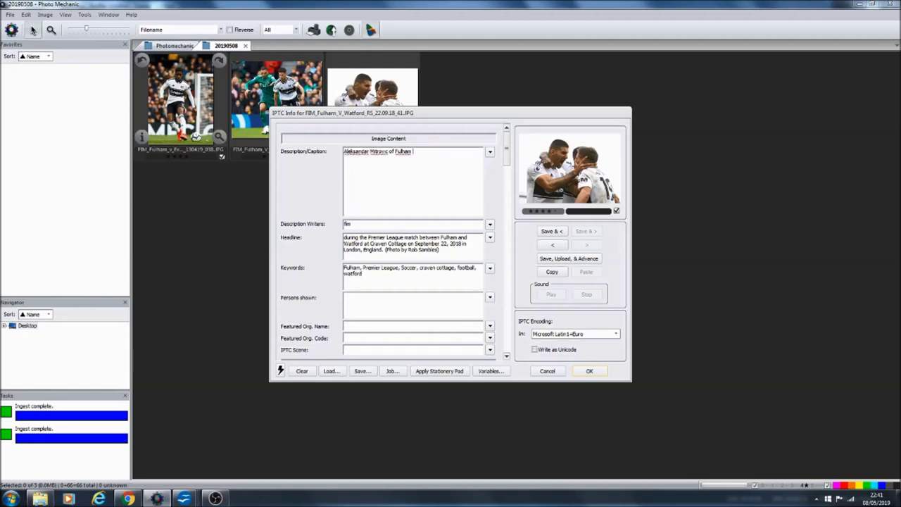
pyautogui.write('celebrates his goal')
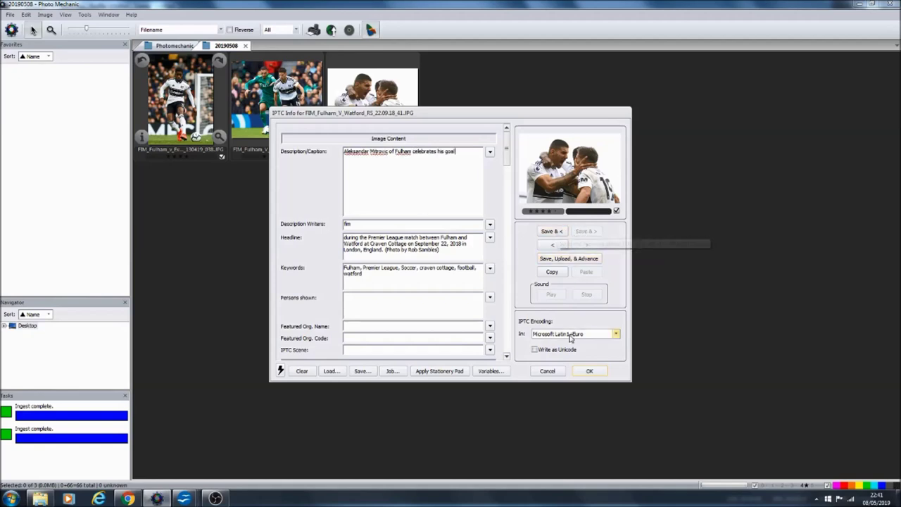
pyautogui.click(588, 371)
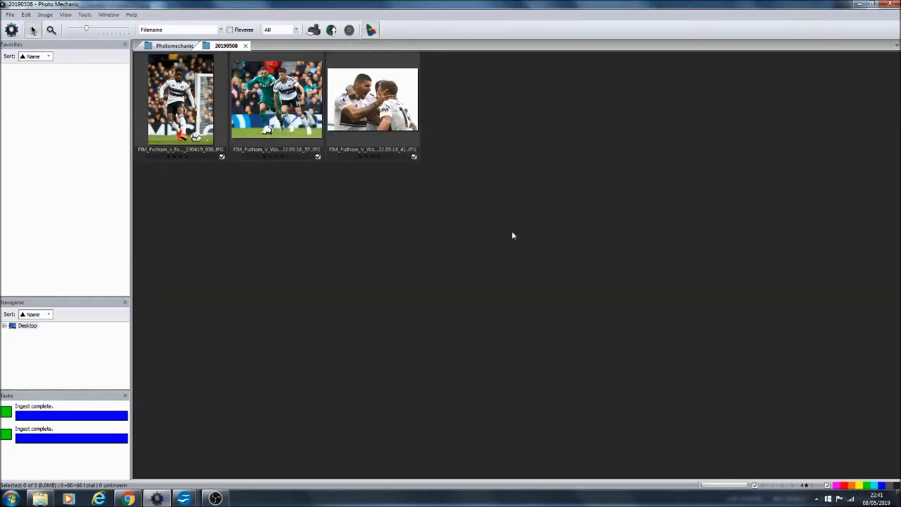